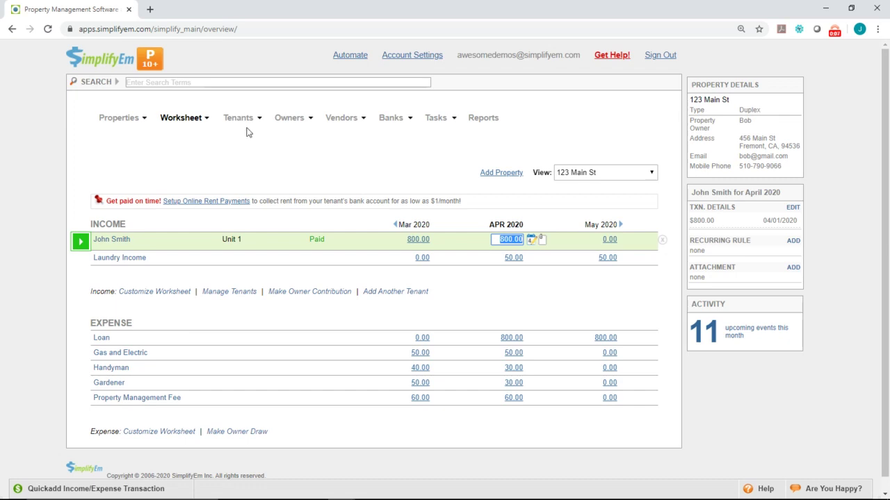
- Open the Rental Lease Form Center from the Tenants menu
{"action": "mouse_move", "coordinate": [245, 122]}
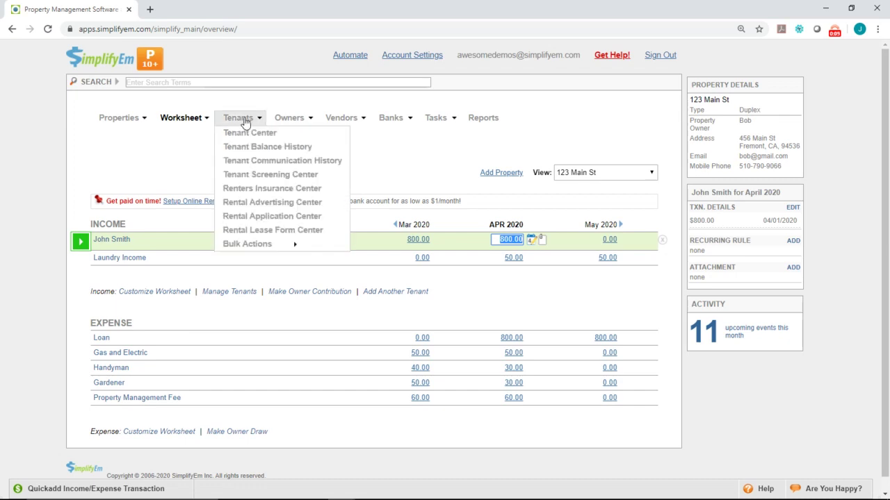
{"action": "left_click", "coordinate": [242, 233]}
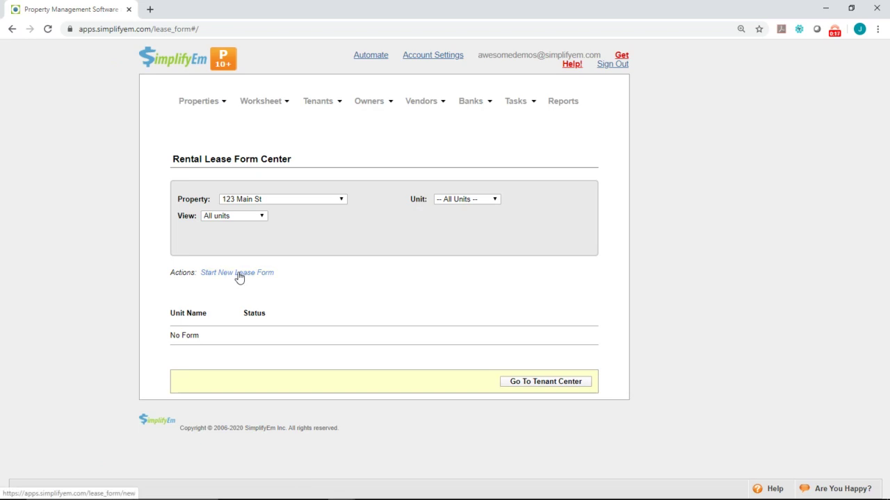
{"action": "left_click", "coordinate": [239, 276]}
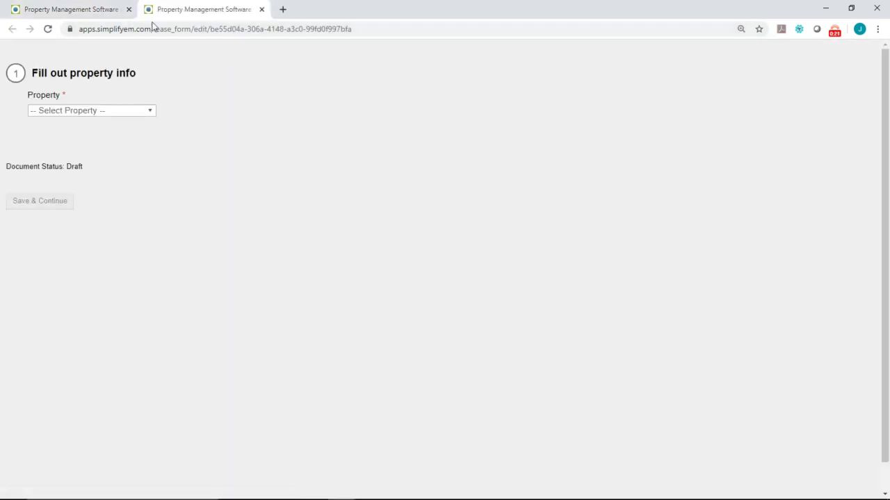
{"action": "left_click", "coordinate": [135, 114]}
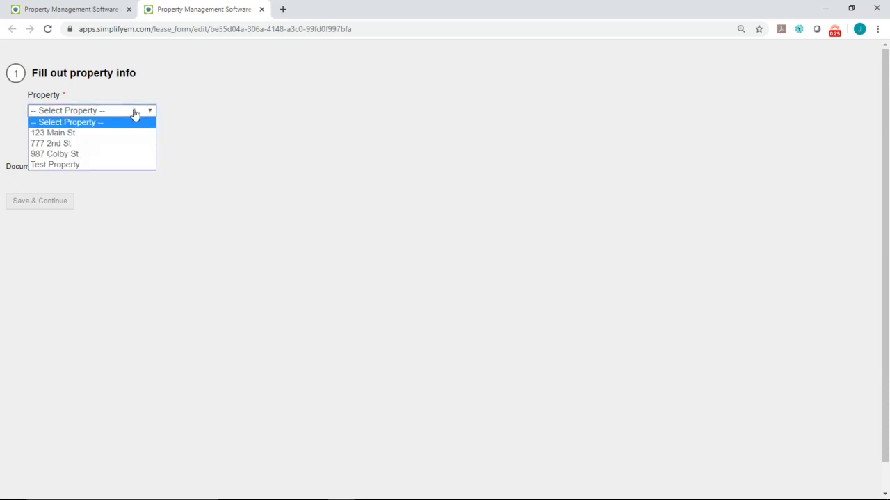
{"action": "left_click", "coordinate": [127, 154]}
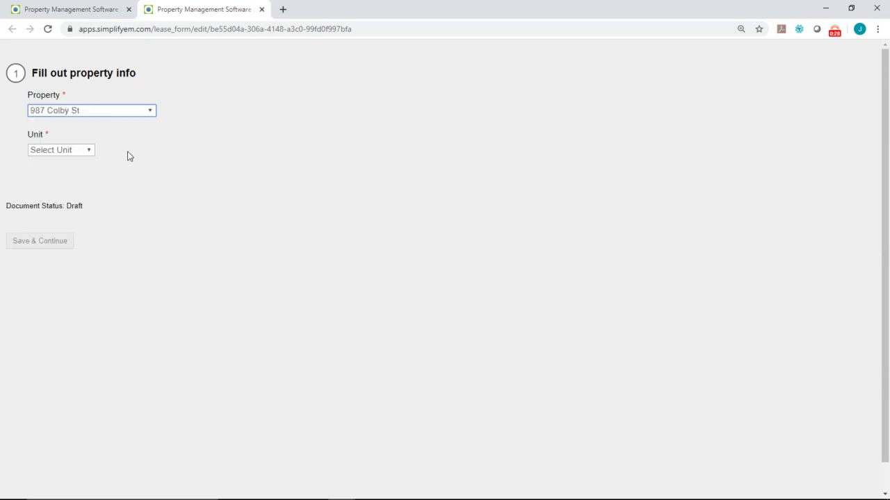
{"action": "left_click", "coordinate": [90, 154]}
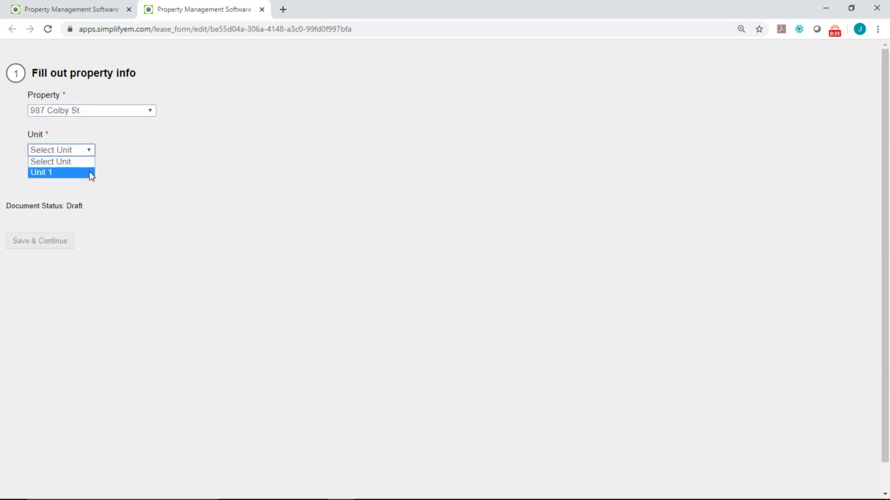
{"action": "left_click", "coordinate": [89, 172]}
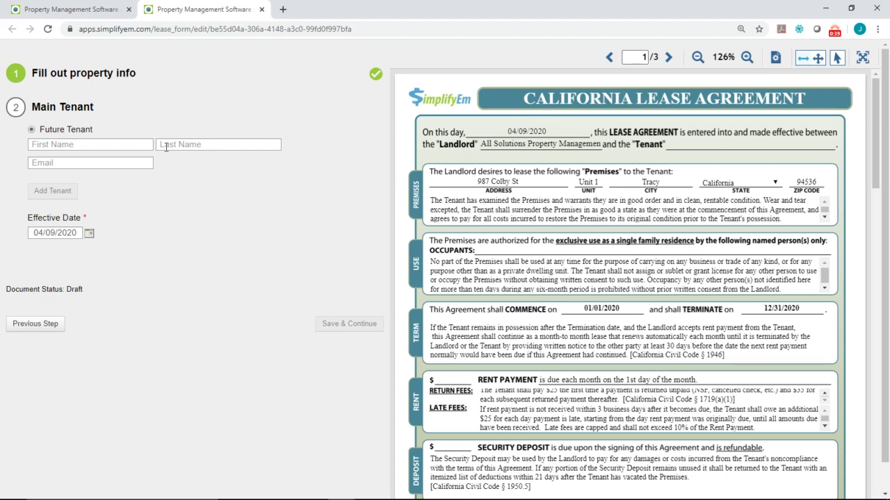
- Enter the main tenant's first name, last name and e-mail address
{"action": "left_click", "coordinate": [124, 147]}
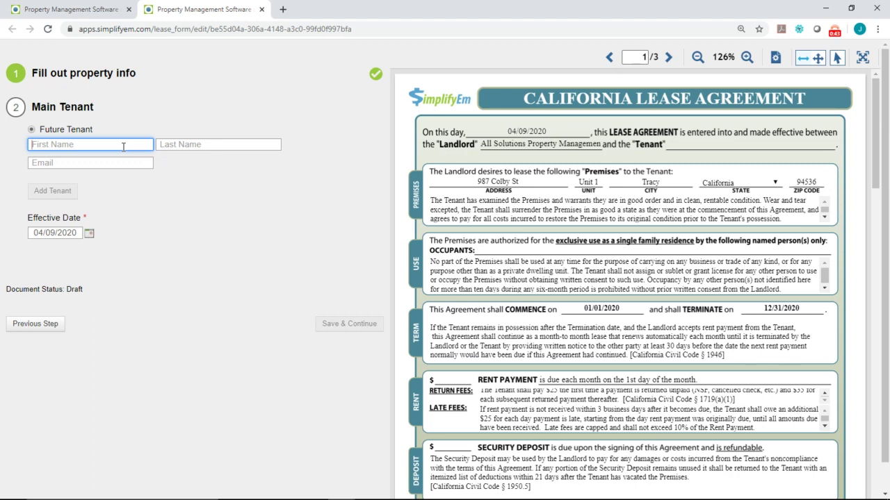
{"action": "key", "text": "Tab"}
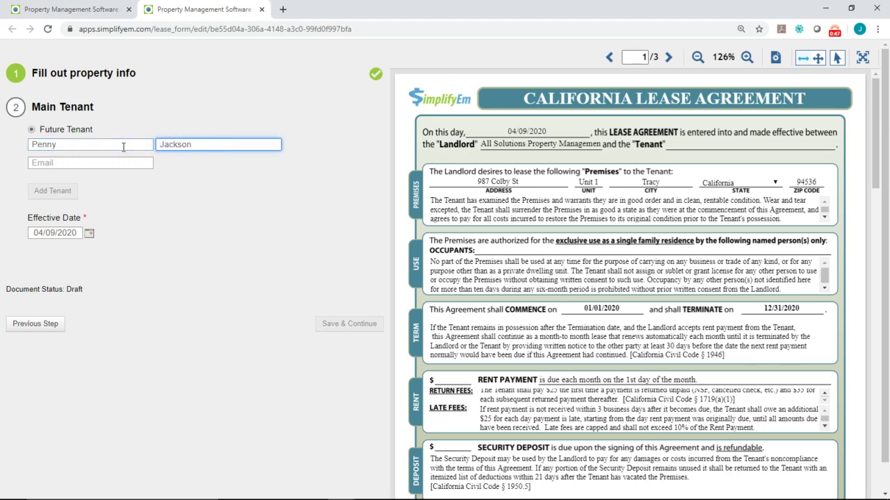
{"action": "key", "text": "Tab"}
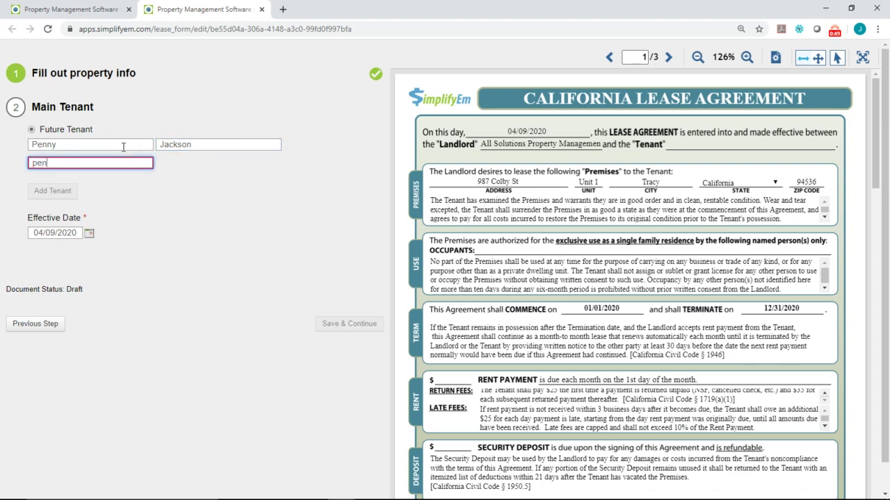
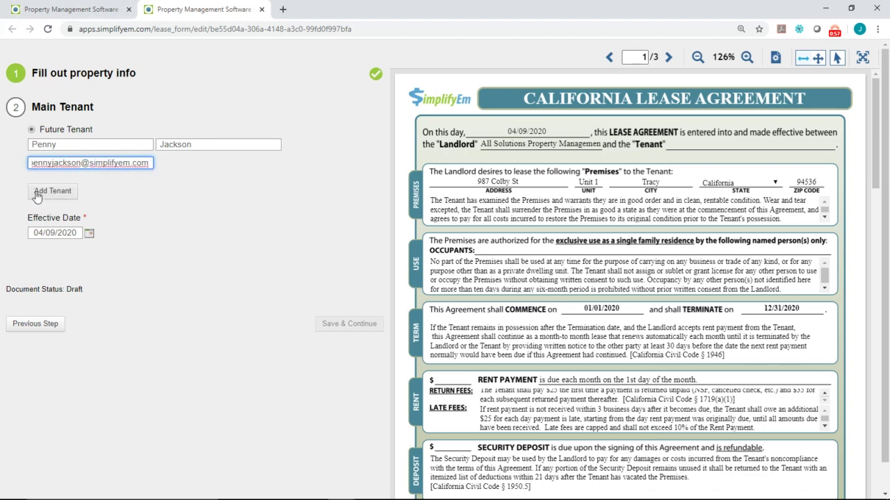
- Add the tenant and set the effective date to 04/11/2020
{"action": "left_click", "coordinate": [38, 192]}
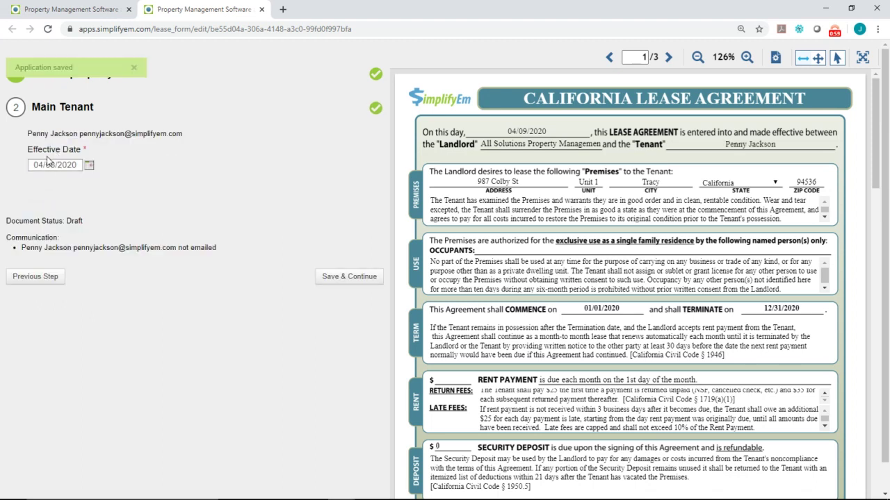
{"action": "left_click", "coordinate": [88, 165]}
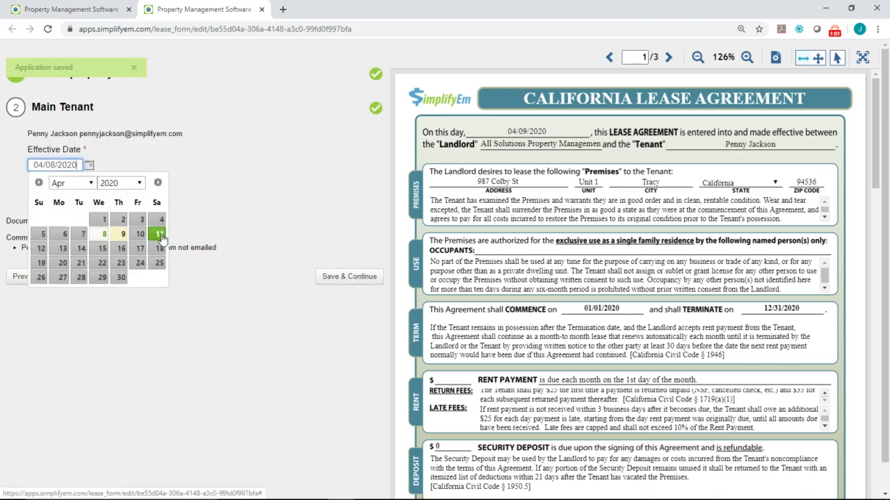
{"action": "left_click", "coordinate": [160, 234]}
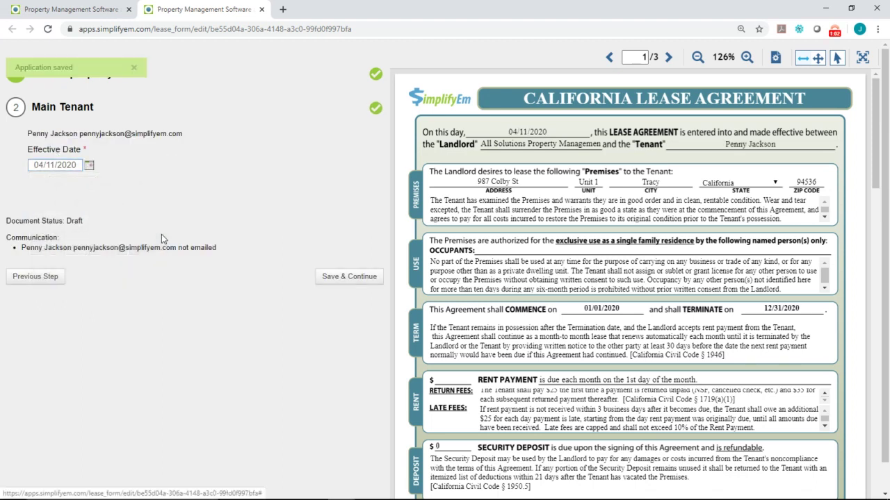
- Add the second tenant as an occupant by name and e-mail, then save the occupants step
{"action": "left_click", "coordinate": [333, 281]}
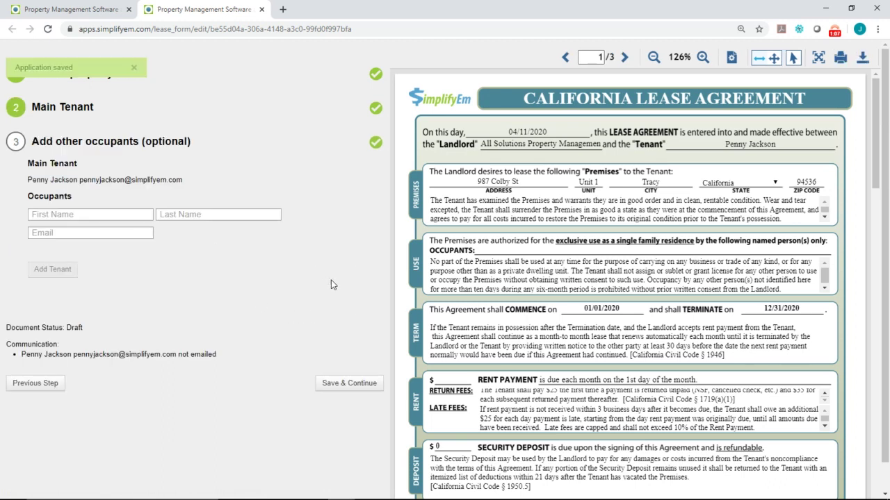
{"action": "left_click", "coordinate": [92, 214]}
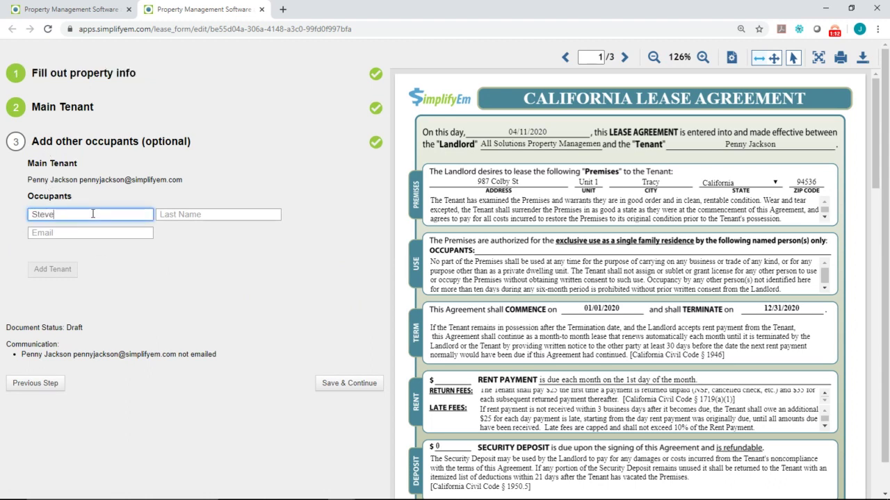
{"action": "key", "text": "Tab"}
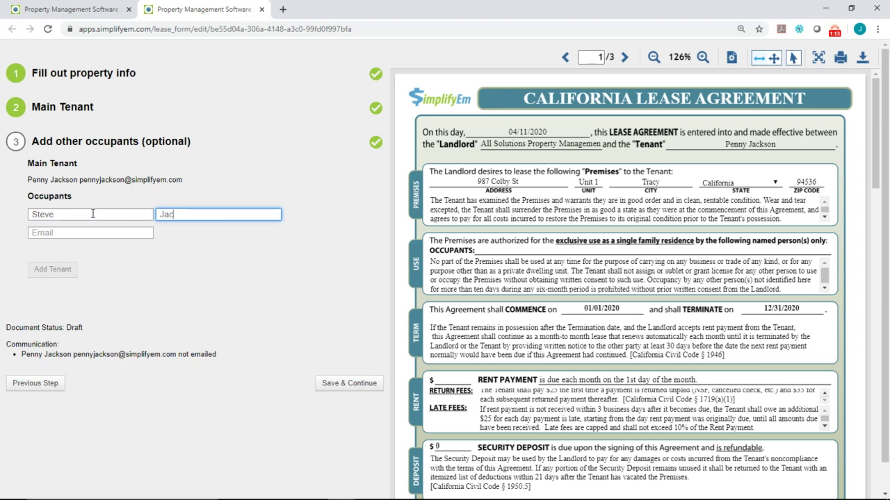
{"action": "key", "text": "Tab"}
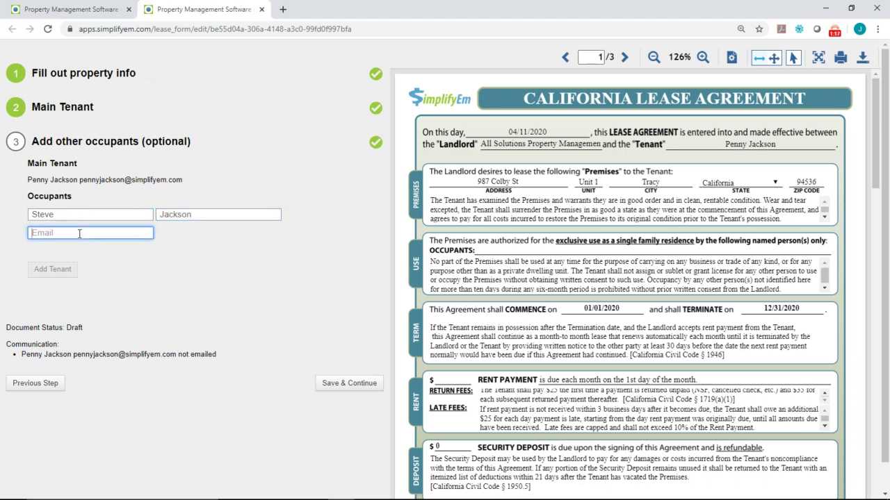
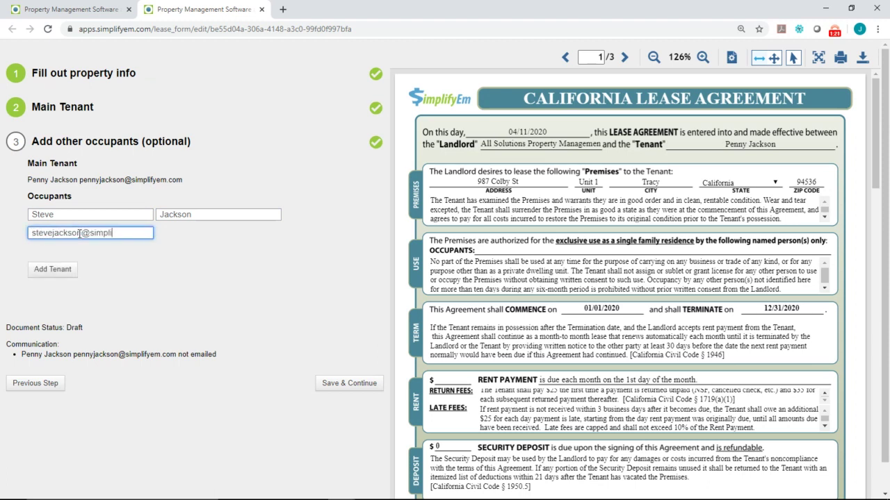
{"action": "left_click", "coordinate": [52, 271]}
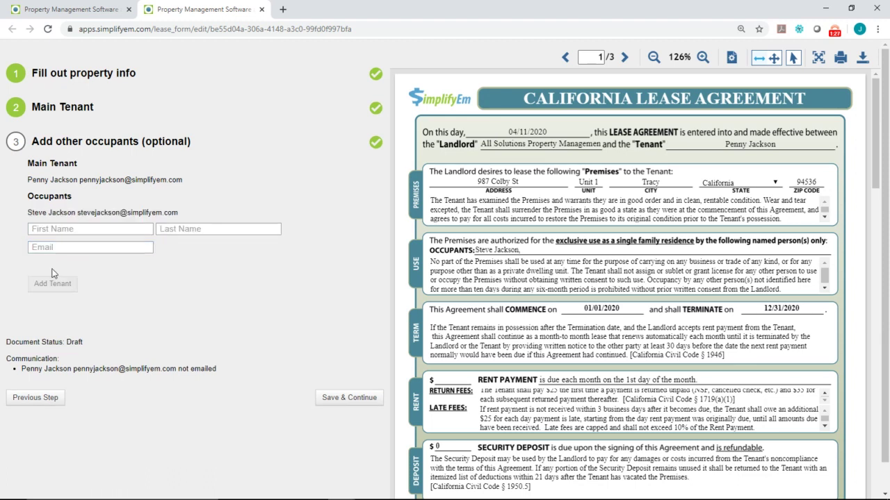
{"action": "left_click", "coordinate": [64, 227]}
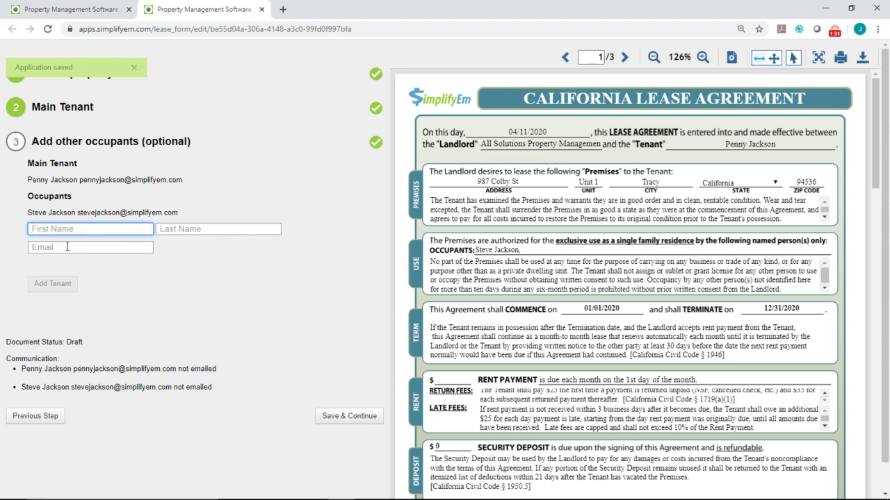
{"action": "left_click", "coordinate": [351, 416]}
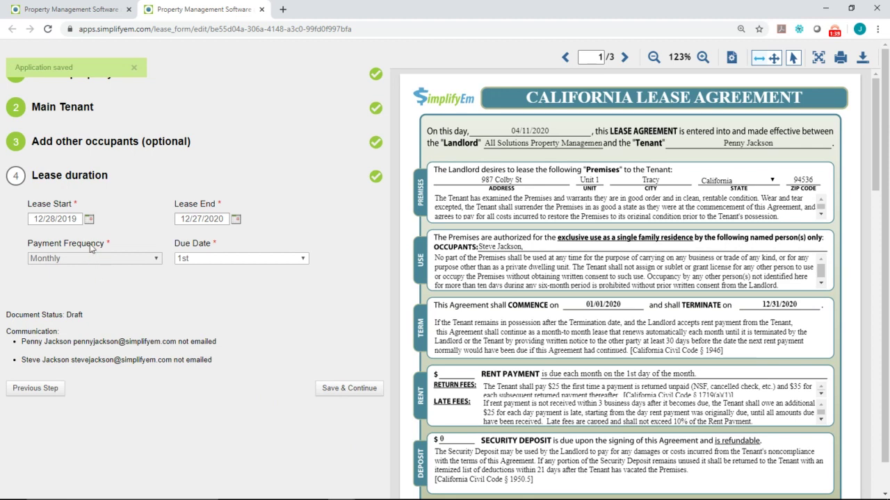
- Set the lease start date to April 11, 2020
{"action": "left_click", "coordinate": [89, 219]}
{"action": "left_click", "coordinate": [90, 238]}
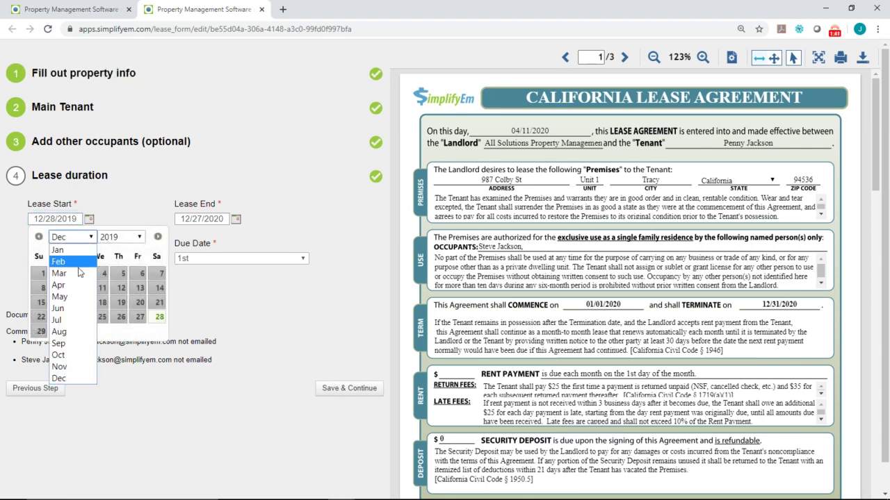
{"action": "left_click", "coordinate": [76, 289]}
{"action": "left_click", "coordinate": [119, 237]}
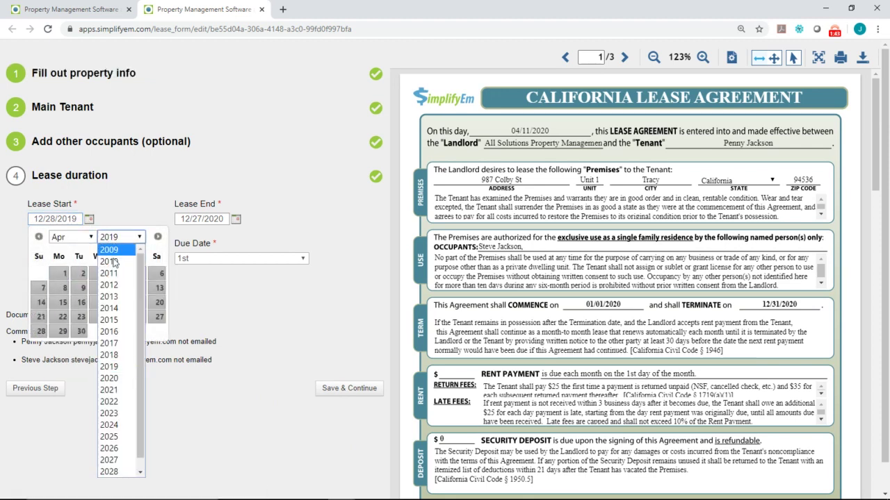
{"action": "left_click", "coordinate": [120, 378]}
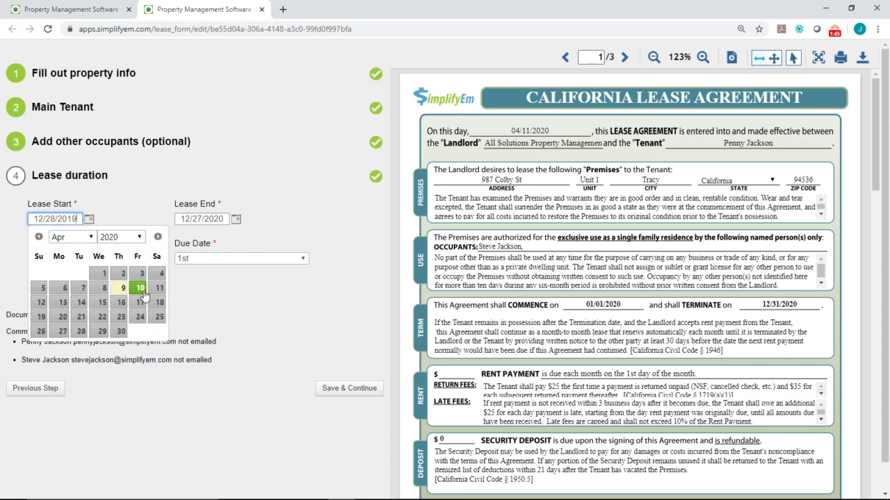
{"action": "left_click", "coordinate": [156, 289]}
- Set the lease end date to April 10, 2021, keeping rent due on the 1st
{"action": "left_click", "coordinate": [235, 219]}
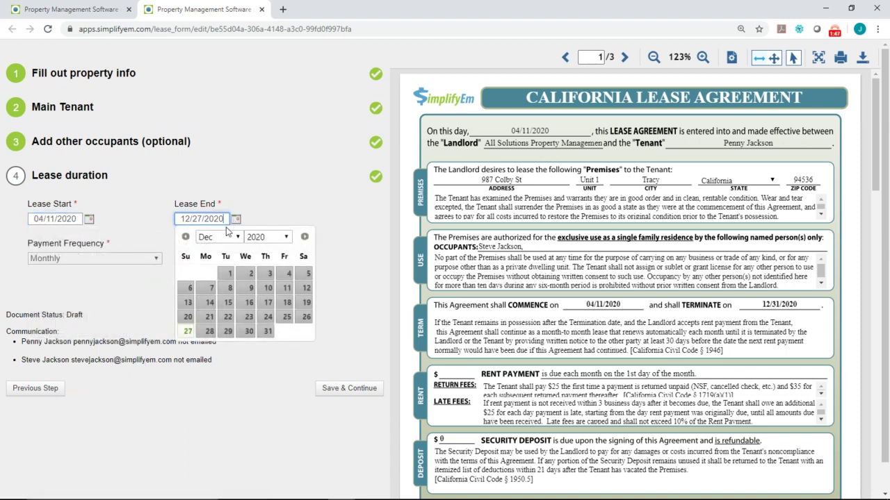
{"action": "left_click", "coordinate": [219, 237]}
{"action": "left_click", "coordinate": [205, 285]}
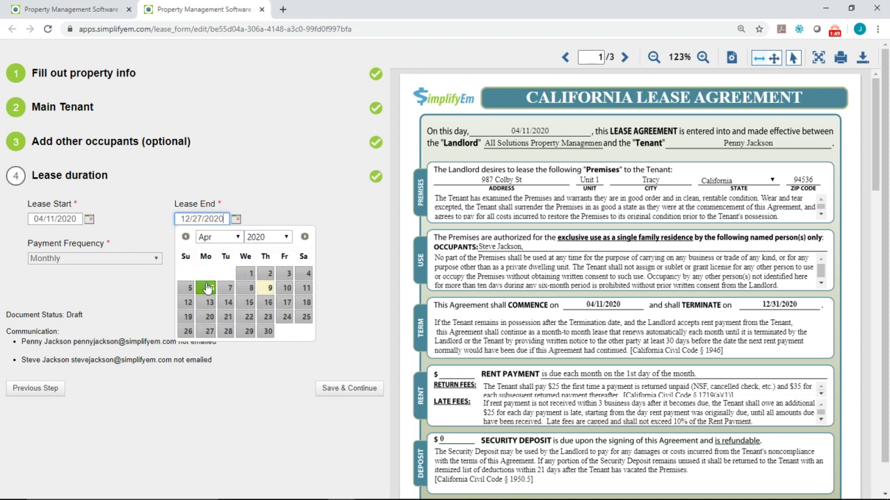
{"action": "left_click", "coordinate": [272, 237]}
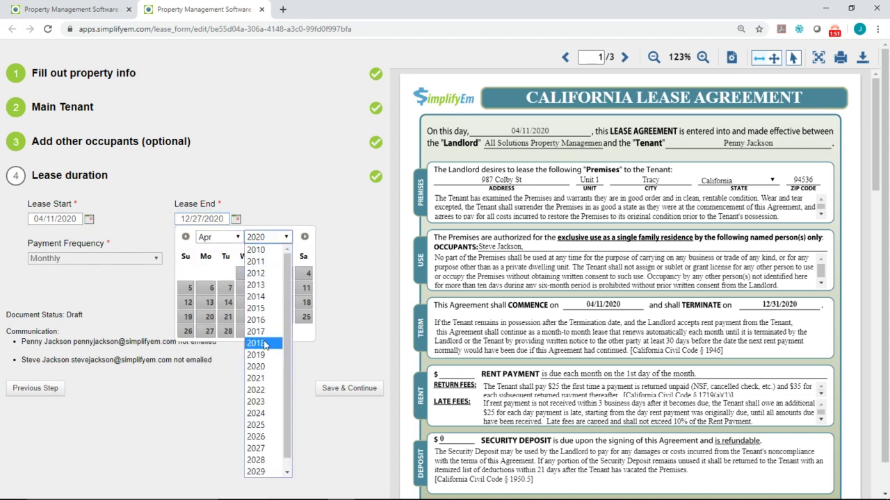
{"action": "left_click", "coordinate": [264, 375]}
{"action": "left_click", "coordinate": [306, 288]}
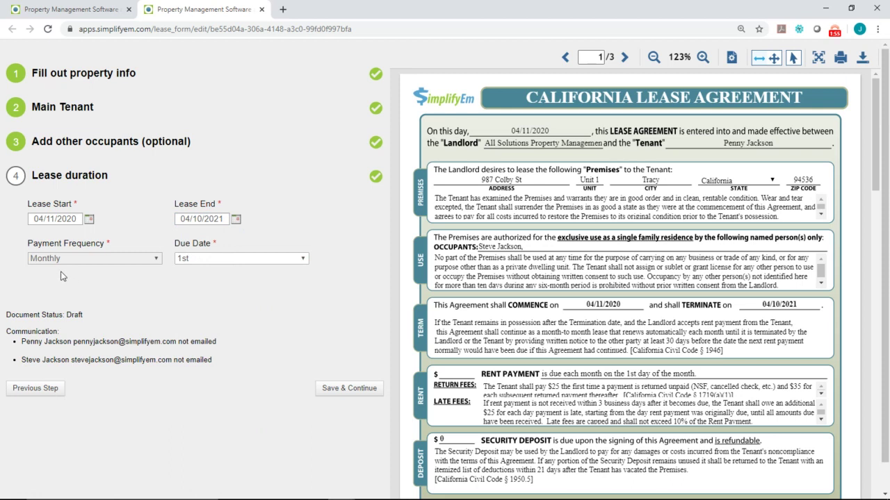
{"action": "left_click", "coordinate": [231, 261]}
{"action": "left_click", "coordinate": [230, 270]}
- Set the rent amount to 1000.00, leaving renters insurance required
{"action": "left_click", "coordinate": [338, 393]}
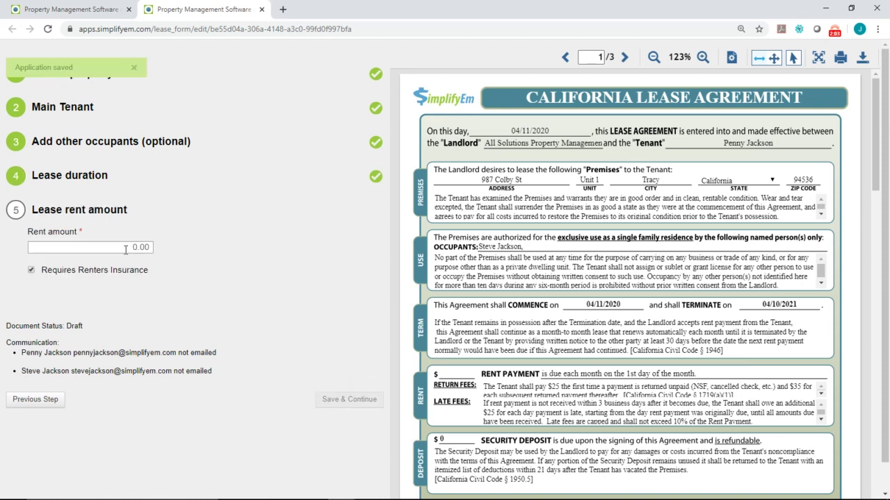
{"action": "left_click", "coordinate": [126, 249]}
{"action": "type", "text": "10"}
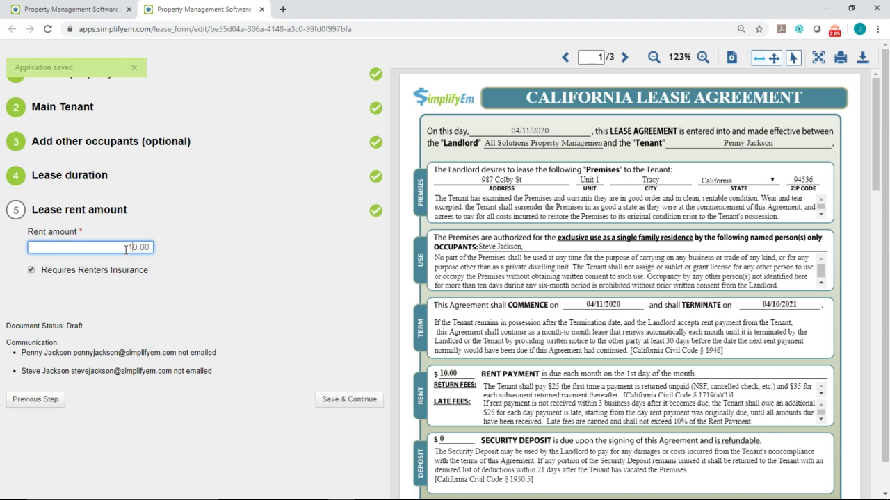
{"action": "type", "text": "00"}
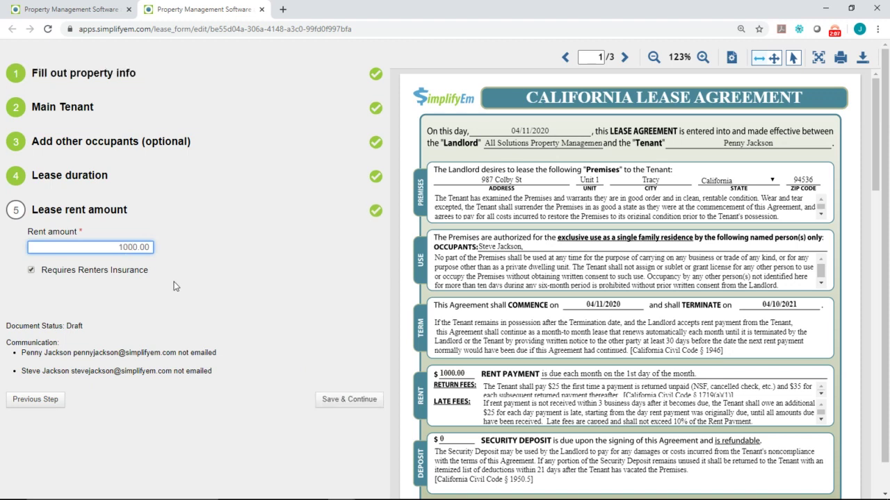
{"action": "left_click", "coordinate": [168, 282]}
{"action": "left_click", "coordinate": [54, 283]}
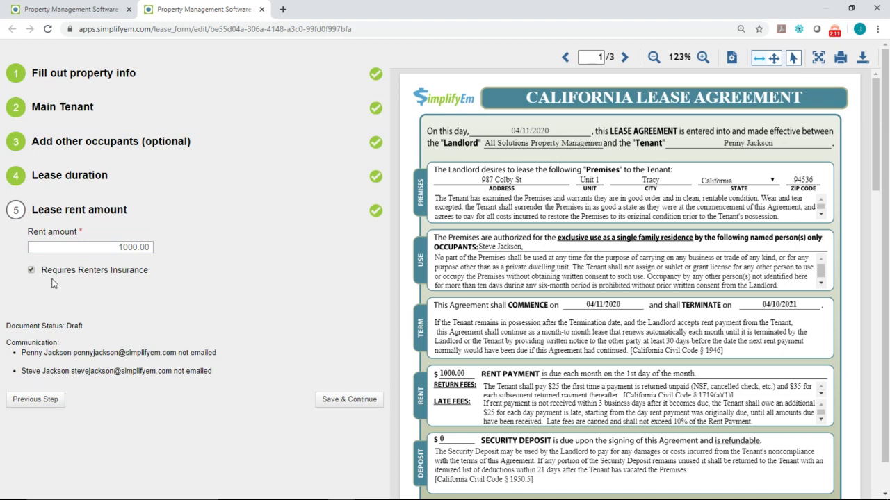
{"action": "left_click", "coordinate": [31, 271]}
{"action": "left_click", "coordinate": [31, 271]}
- Fill in late fees: a flat fee of 50, a daily fee of 10, and the maximum fee
{"action": "left_click", "coordinate": [337, 400]}
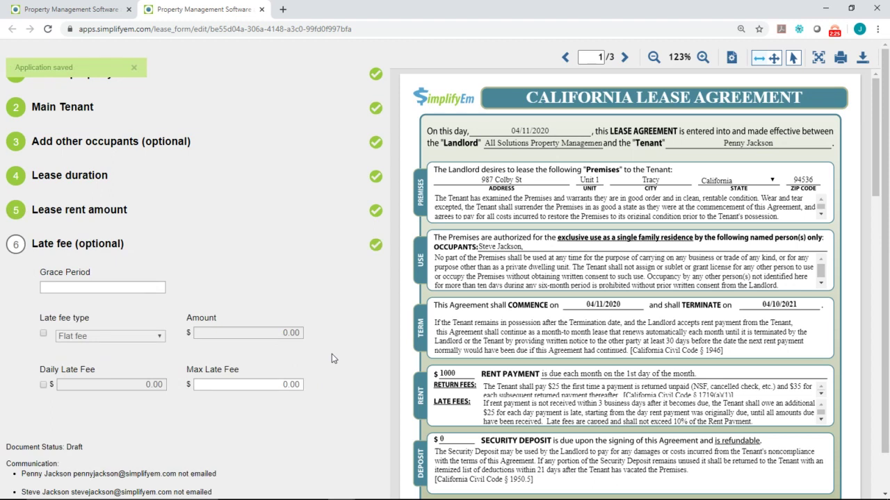
{"action": "left_click", "coordinate": [71, 291]}
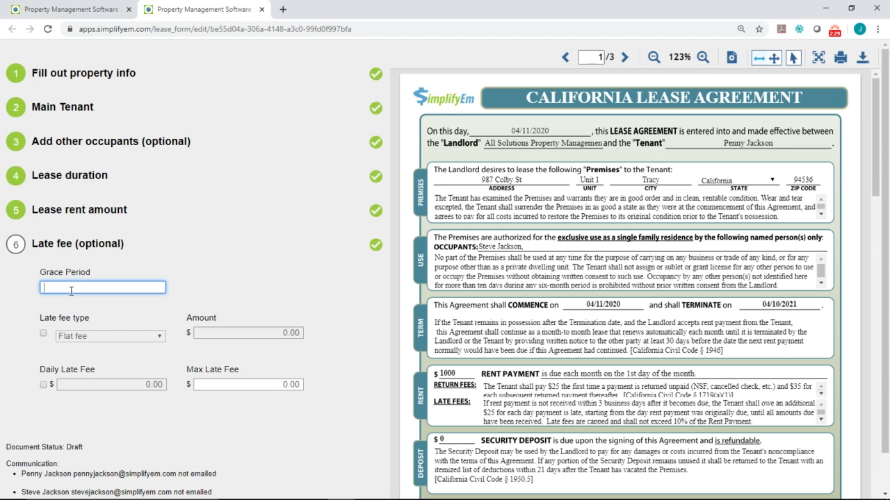
{"action": "left_click", "coordinate": [43, 333]}
{"action": "left_click", "coordinate": [254, 340]}
{"action": "type", "text": "50"}
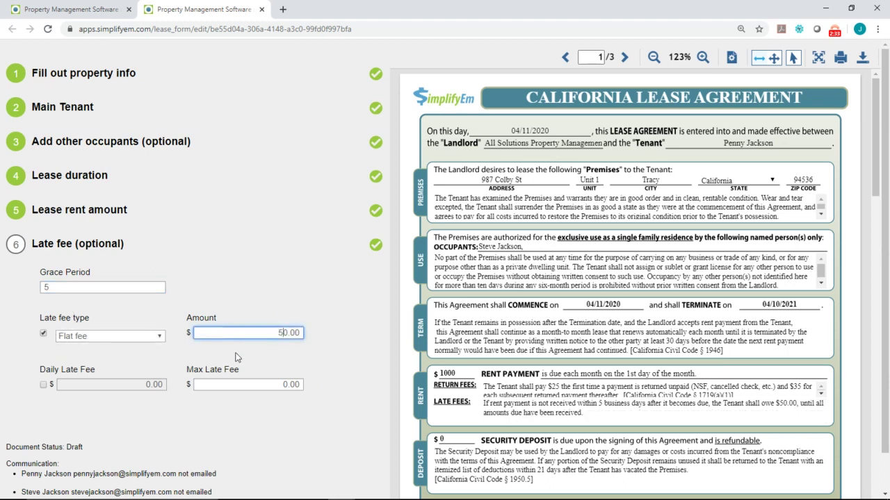
{"action": "left_click", "coordinate": [43, 384]}
{"action": "left_click", "coordinate": [142, 384]}
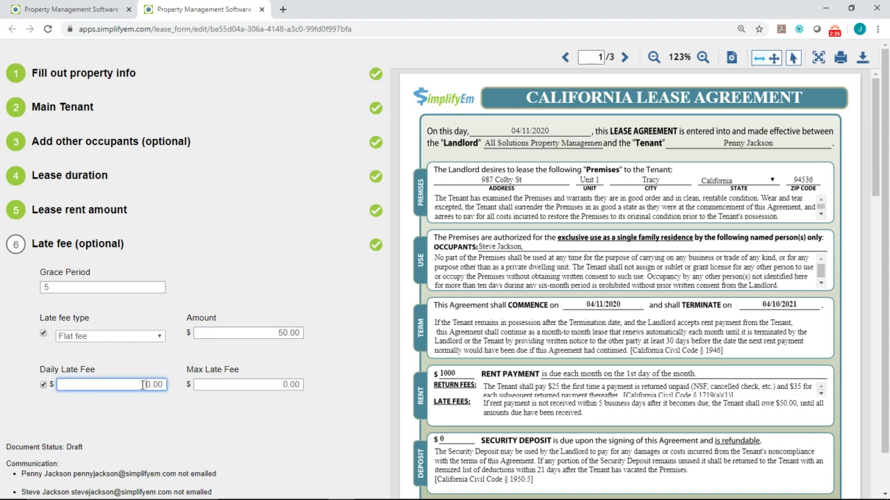
{"action": "type", "text": "10"}
{"action": "left_click", "coordinate": [263, 386]}
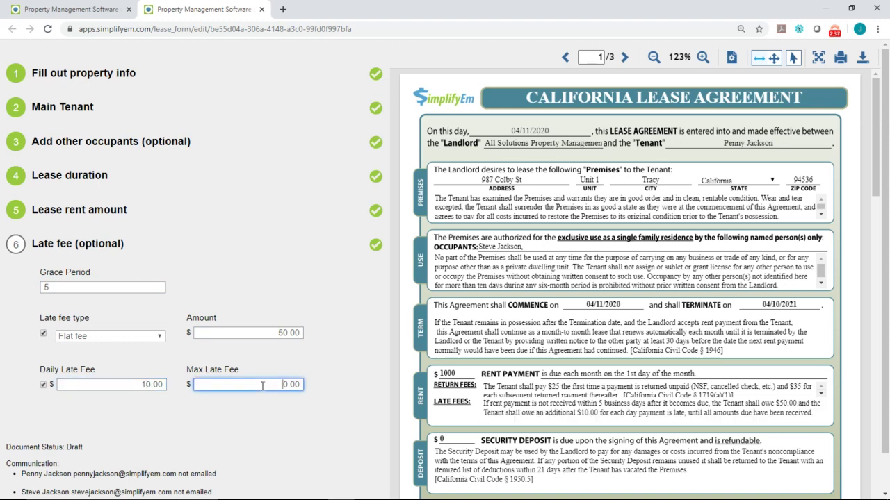
{"action": "type", "text": "10"}
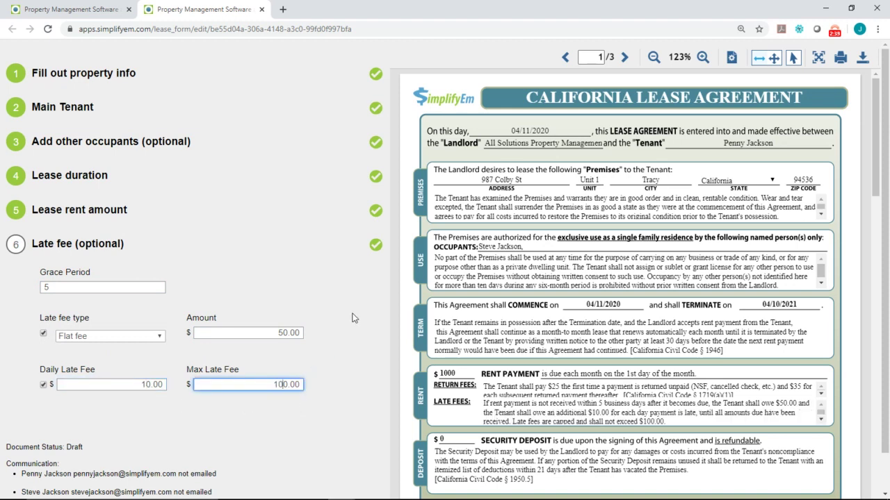
- Scroll down the agreement preview to review the late fee clause
{"action": "scroll", "coordinate": [401, 301], "scroll_direction": "down", "scroll_amount": 1}
{"action": "scroll", "coordinate": [414, 283], "scroll_direction": "down", "scroll_amount": 1}
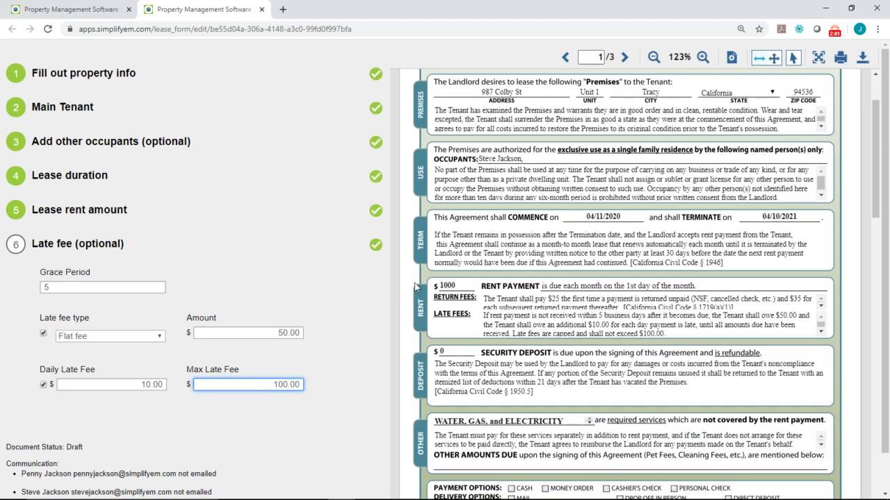
{"action": "scroll", "coordinate": [419, 249], "scroll_direction": "down", "scroll_amount": 1}
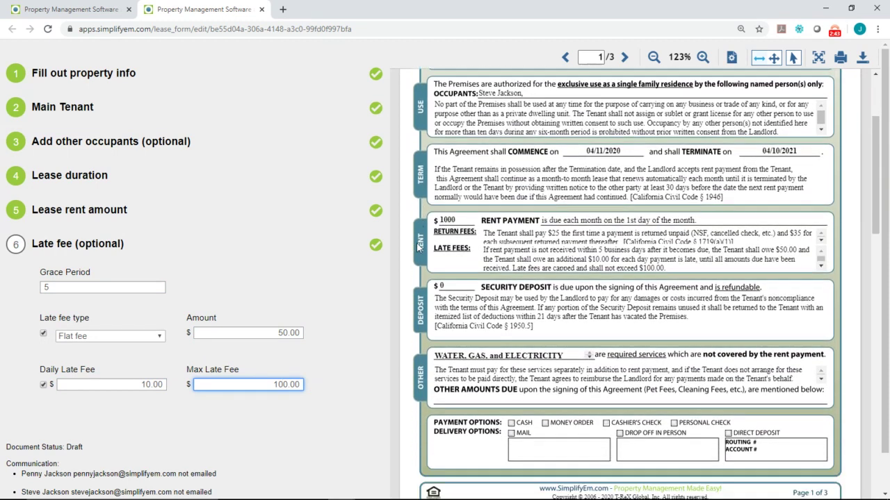
{"action": "scroll", "coordinate": [416, 242], "scroll_direction": "down", "scroll_amount": 1}
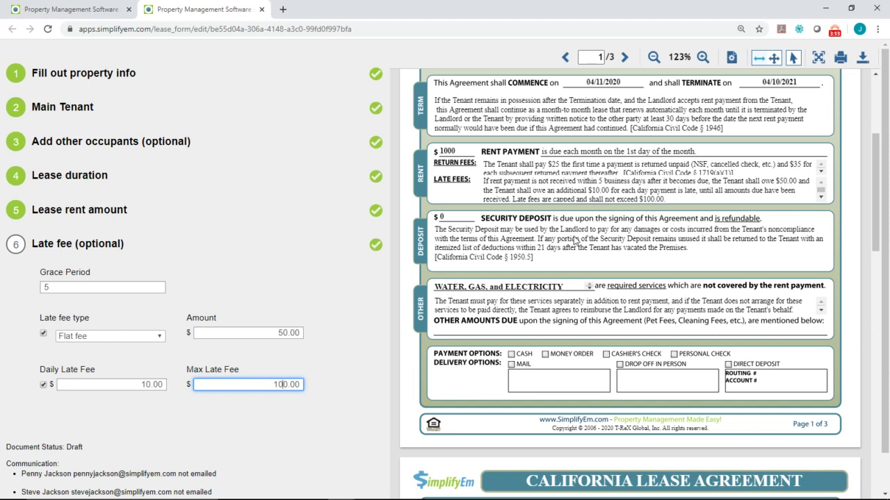
{"action": "scroll", "coordinate": [271, 280], "scroll_direction": "down", "scroll_amount": 1}
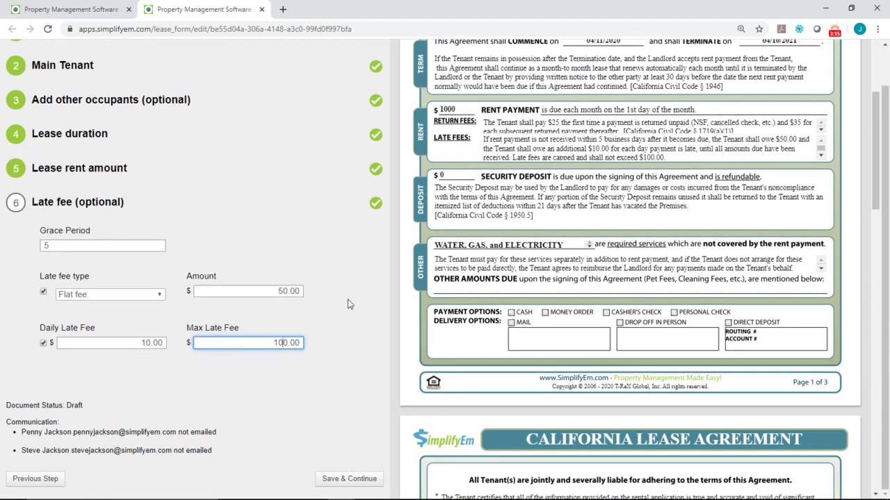
- Save the late fee, then enter a $1000 security deposit and a $50.00 pet deposit
{"action": "left_click", "coordinate": [358, 478]}
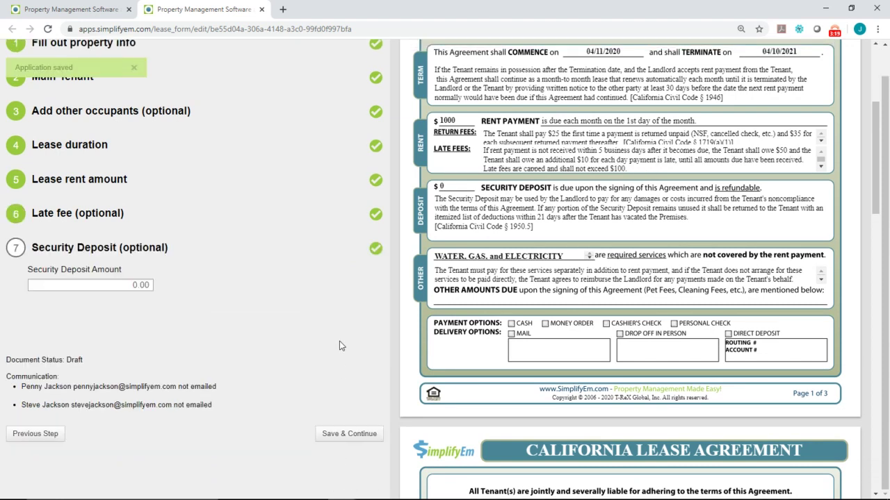
{"action": "left_click", "coordinate": [109, 285]}
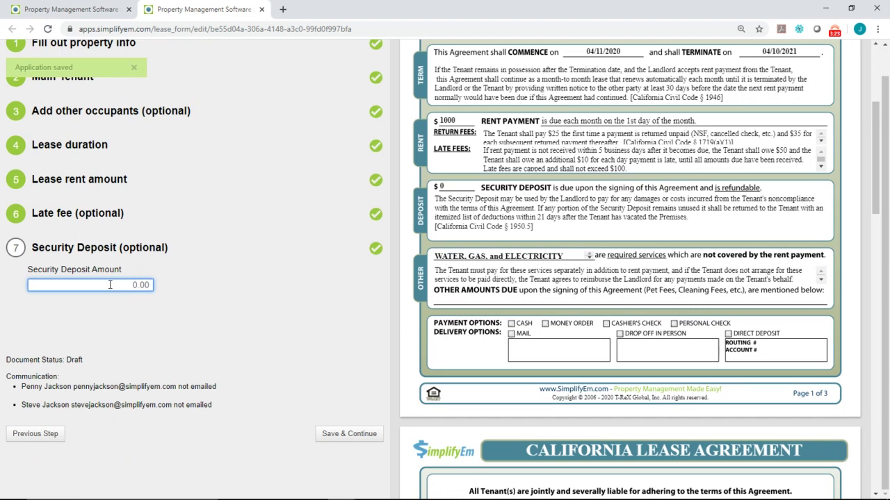
{"action": "type", "text": "1000.00"}
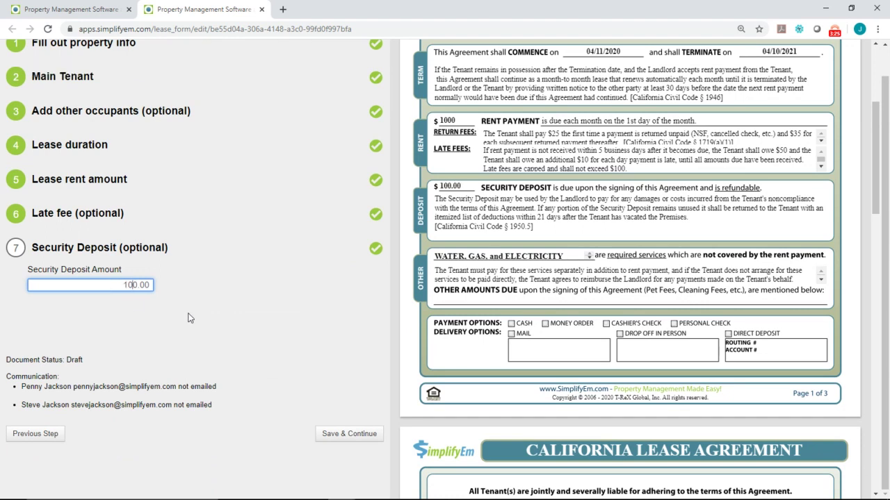
{"action": "left_click", "coordinate": [345, 435]}
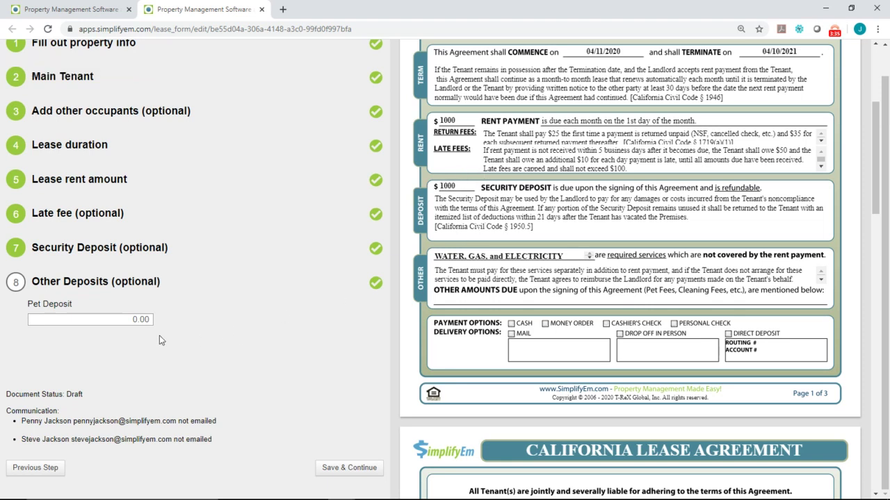
{"action": "left_click", "coordinate": [127, 319]}
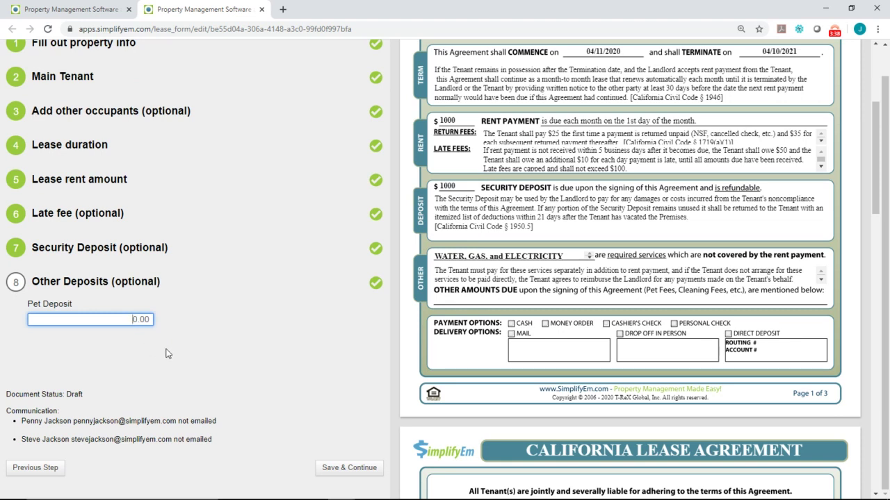
{"action": "type", "text": "5"}
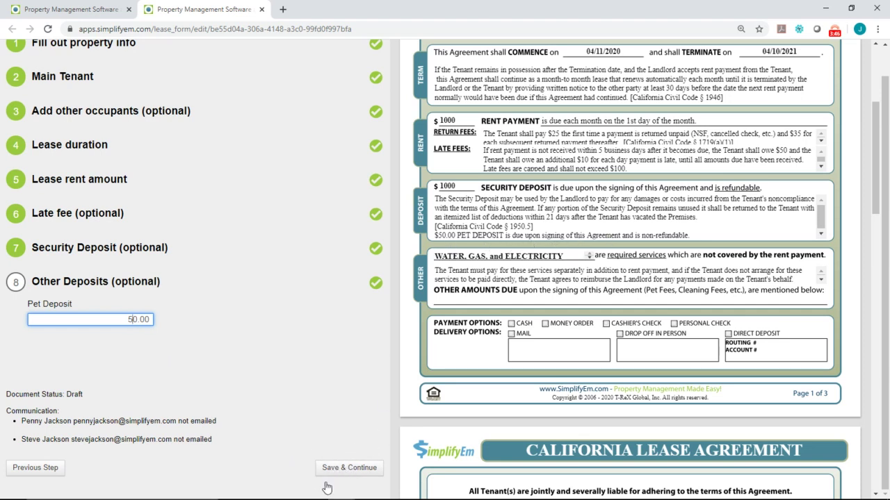
- E-sign the lease with the name 'Property Manager'
{"action": "left_click", "coordinate": [343, 470]}
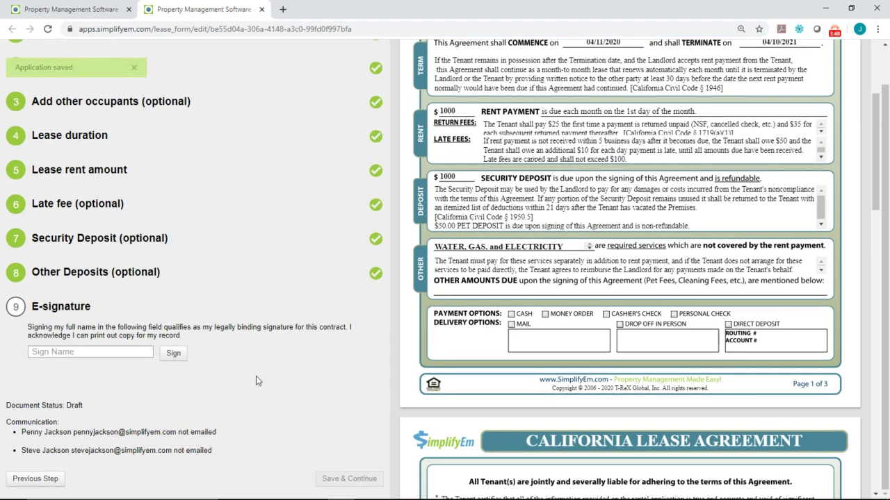
{"action": "left_click", "coordinate": [90, 351]}
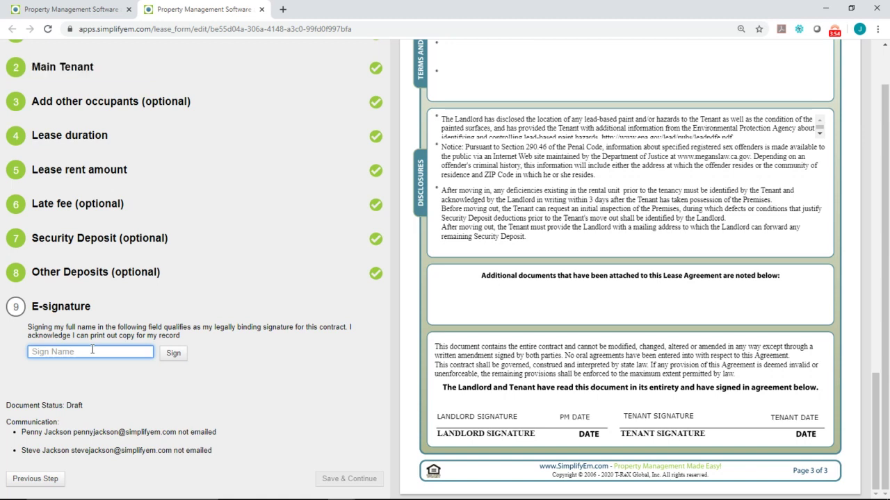
{"action": "type", "text": "Property Manager"}
{"action": "left_click", "coordinate": [173, 354]}
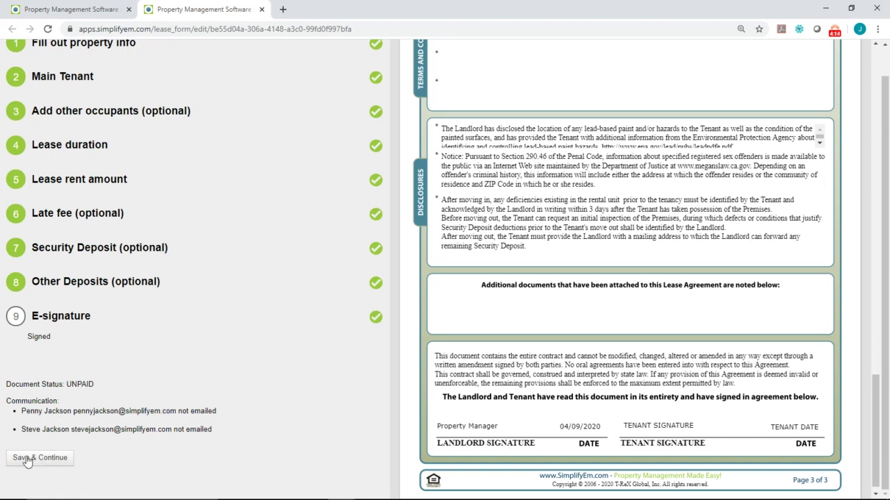
- Save the signed lease and pay the $5.00 lease form charge
{"action": "left_click", "coordinate": [55, 457]}
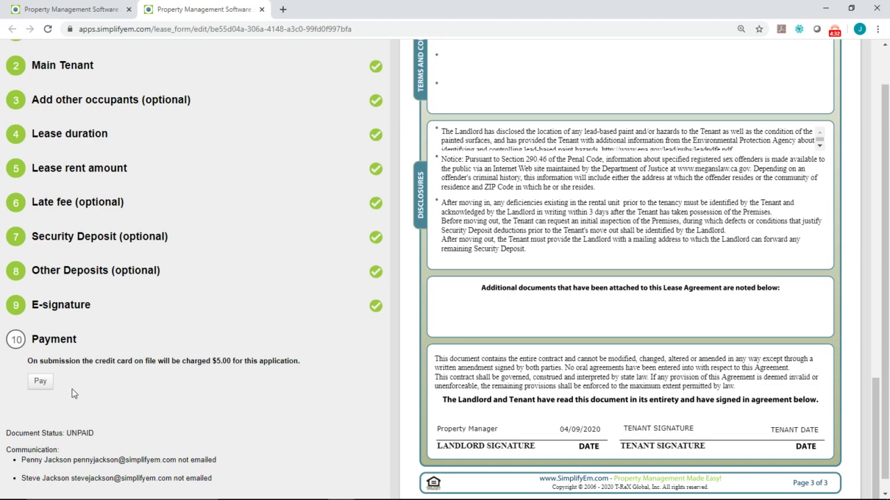
{"action": "left_click", "coordinate": [42, 382]}
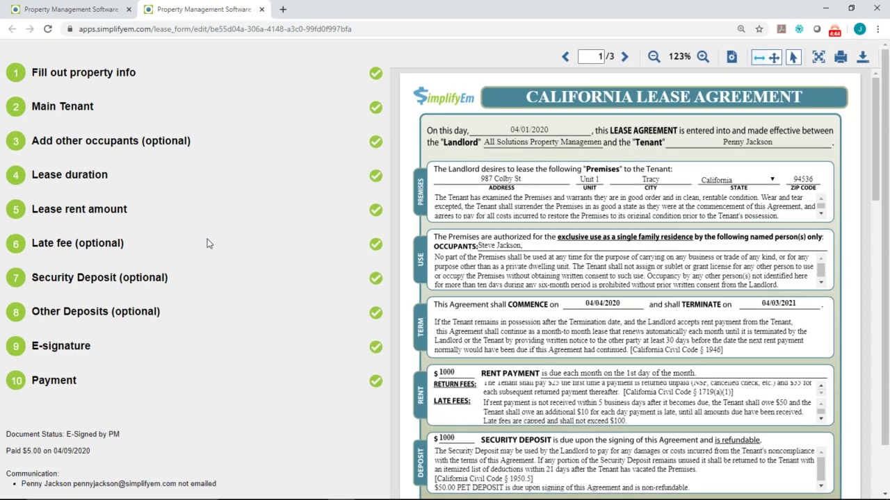
- Send the lease form email to both applicants after reviewing the message
{"action": "scroll", "coordinate": [207, 243], "scroll_direction": "down", "scroll_amount": 1}
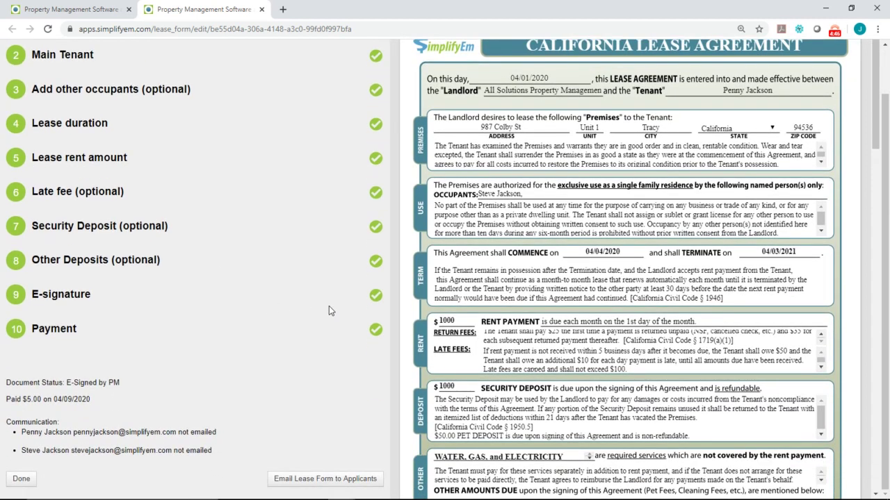
{"action": "left_click", "coordinate": [333, 481]}
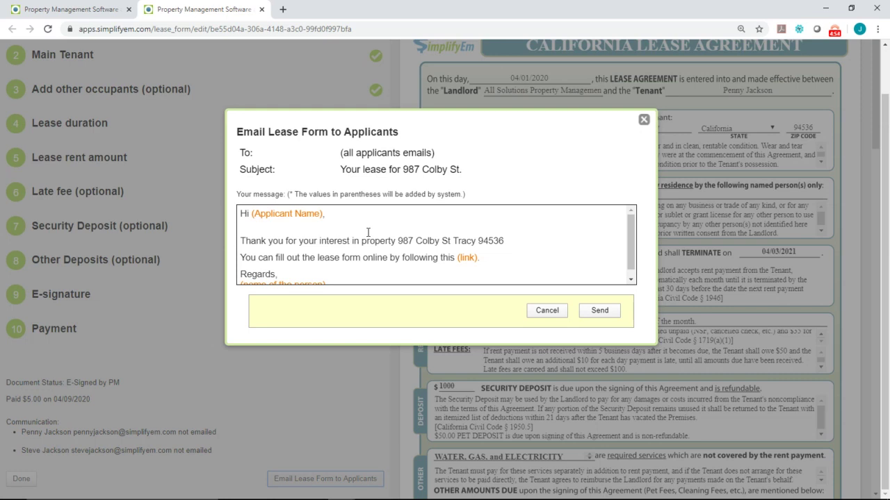
{"action": "scroll", "coordinate": [368, 232], "scroll_direction": "down", "scroll_amount": 1}
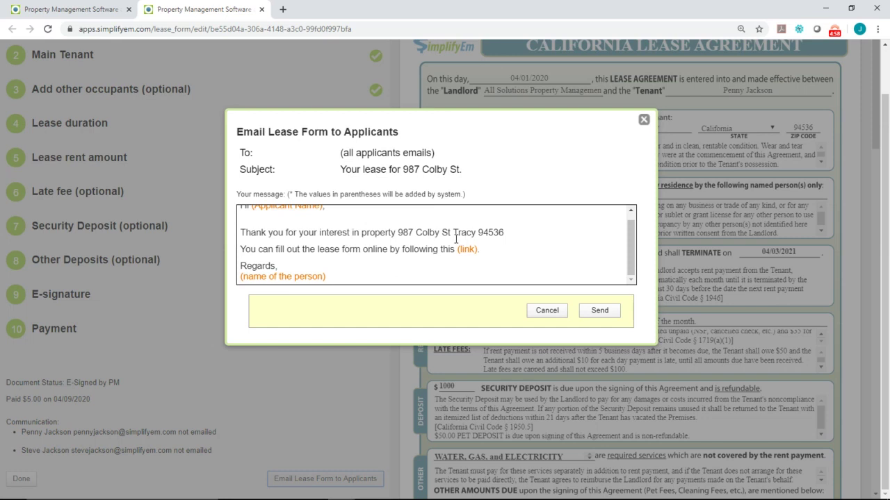
{"action": "left_click", "coordinate": [602, 311]}
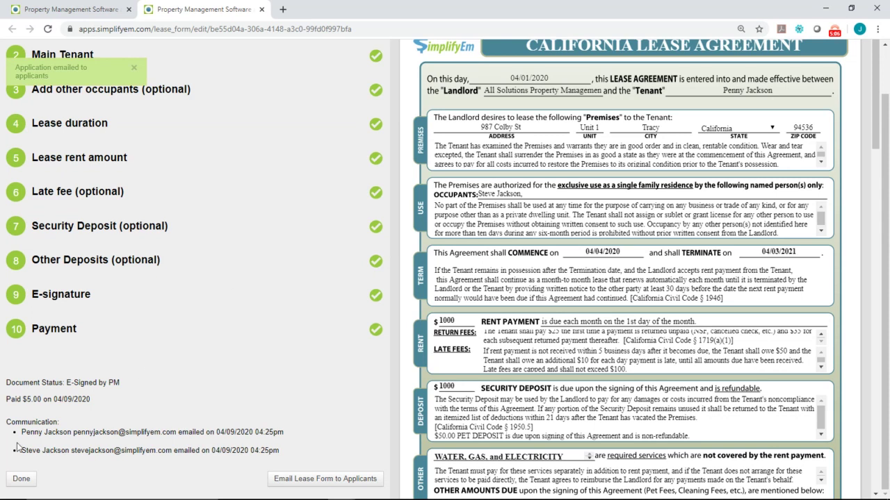
{"action": "left_click", "coordinate": [21, 479]}
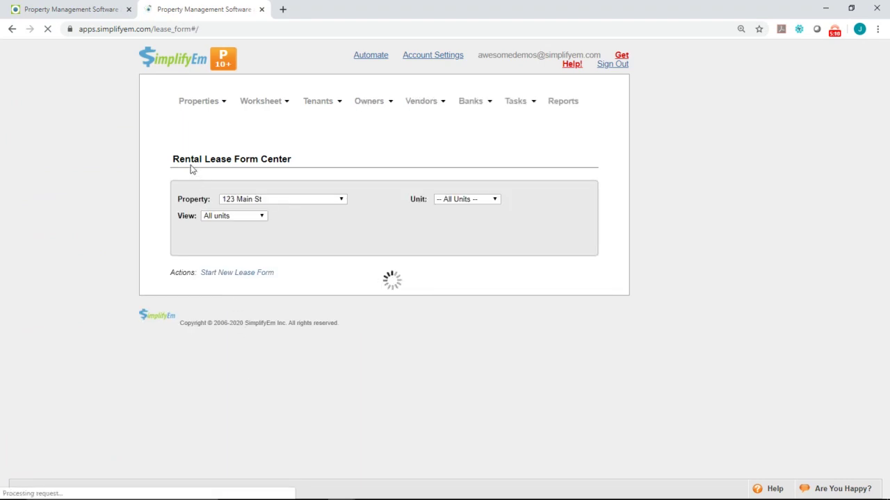
{"action": "left_click", "coordinate": [278, 200]}
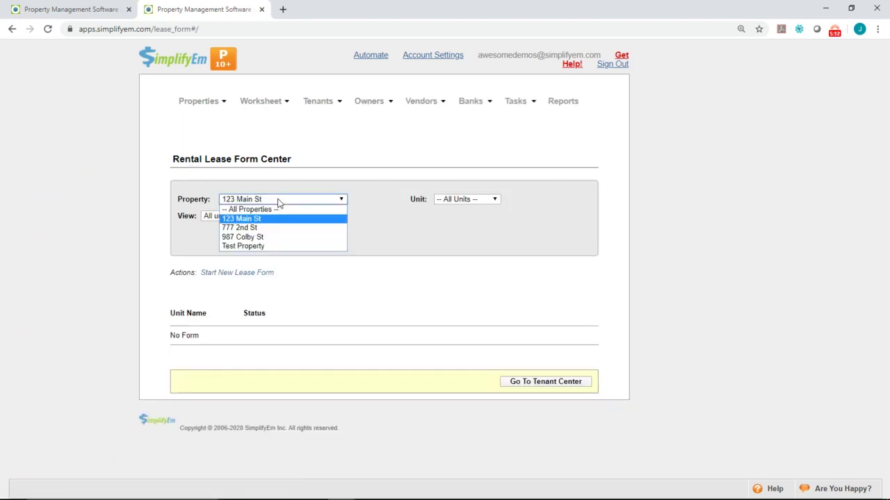
{"action": "left_click", "coordinate": [269, 238]}
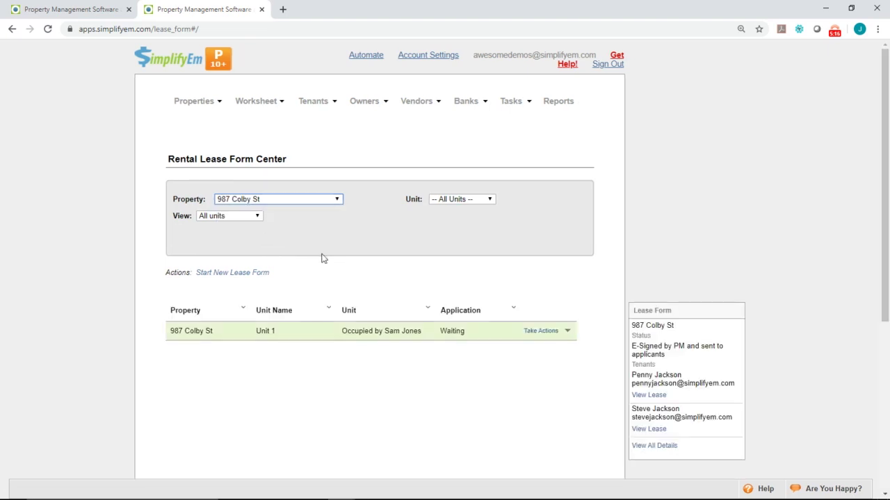
- Bring up the Unit 1 lease row and its Lease Form panel
{"action": "scroll", "coordinate": [322, 258], "scroll_direction": "down", "scroll_amount": 1}
{"action": "scroll", "coordinate": [584, 260], "scroll_direction": "down", "scroll_amount": 1}
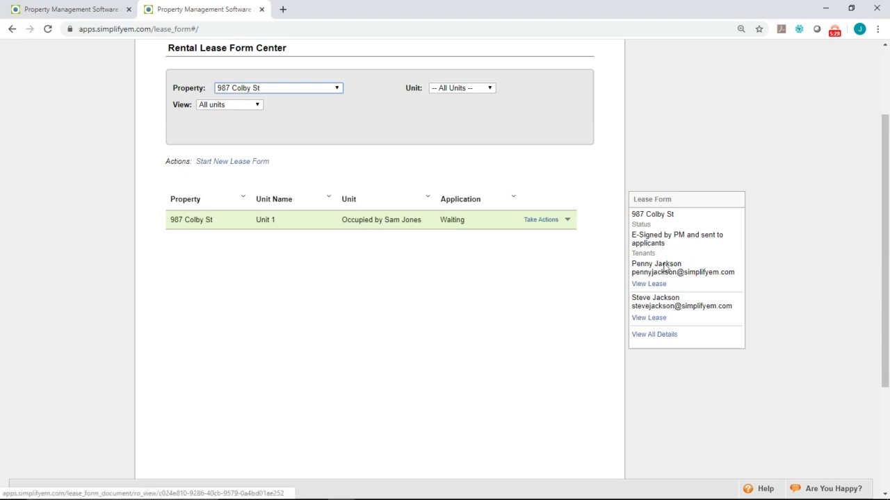
{"action": "left_click", "coordinate": [441, 223]}
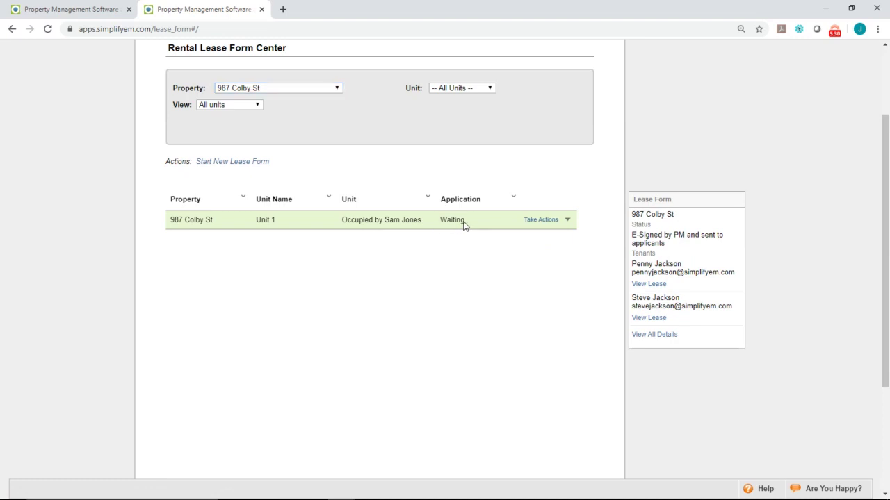